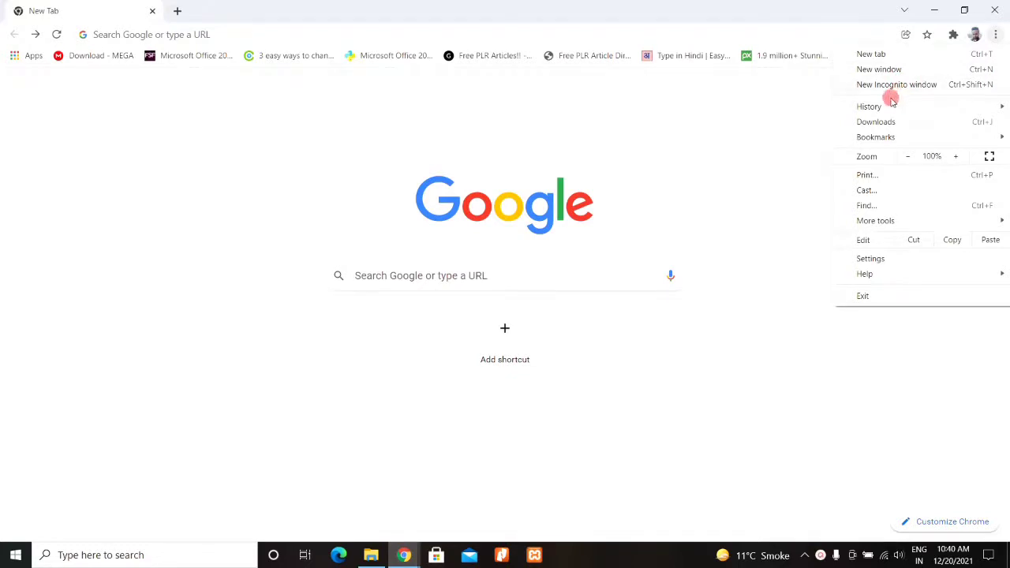
Open the full browsing history and look through today's entries
mouse_move(892, 106)
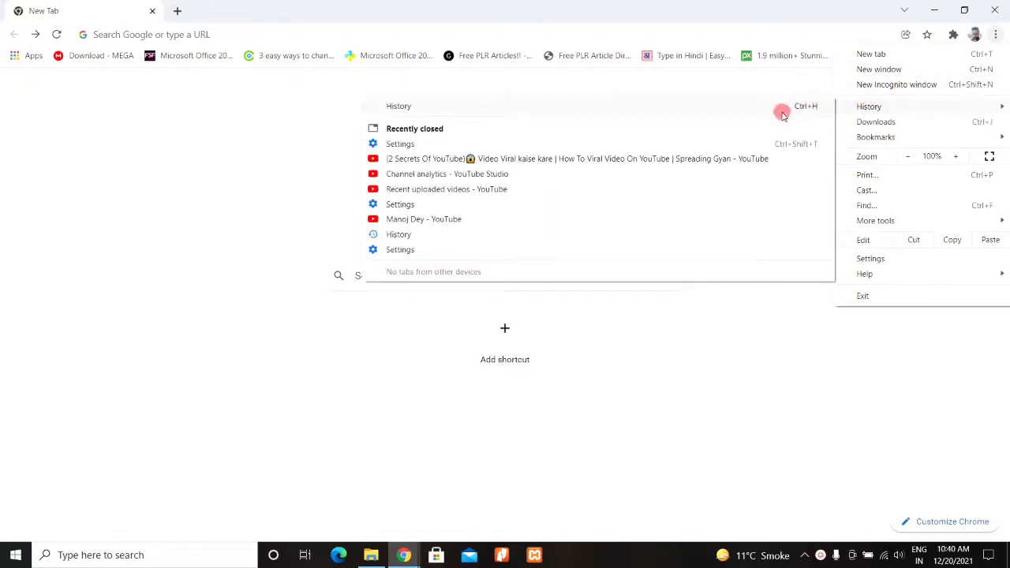
click(750, 107)
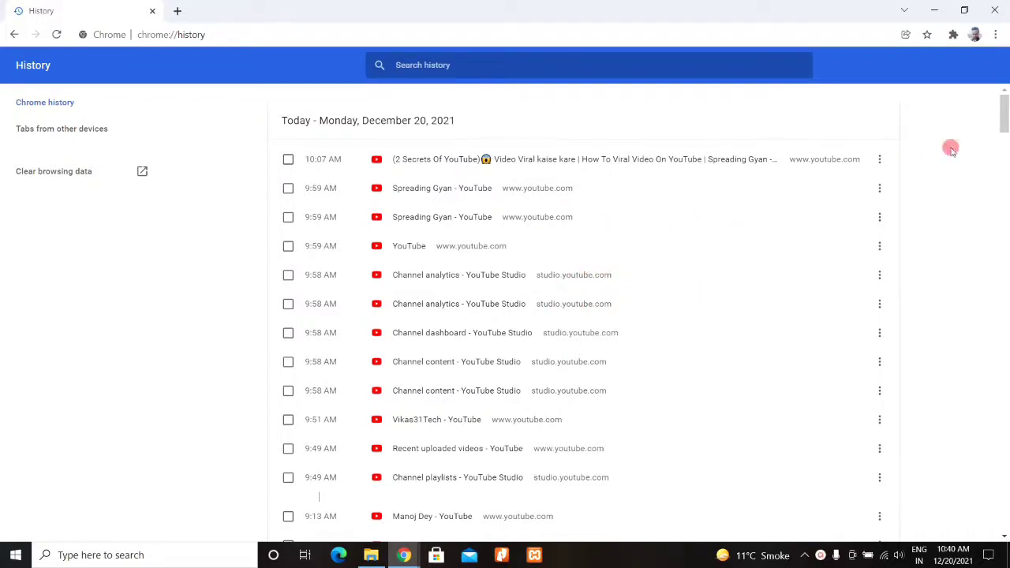
drag(1004, 117, 573, 105)
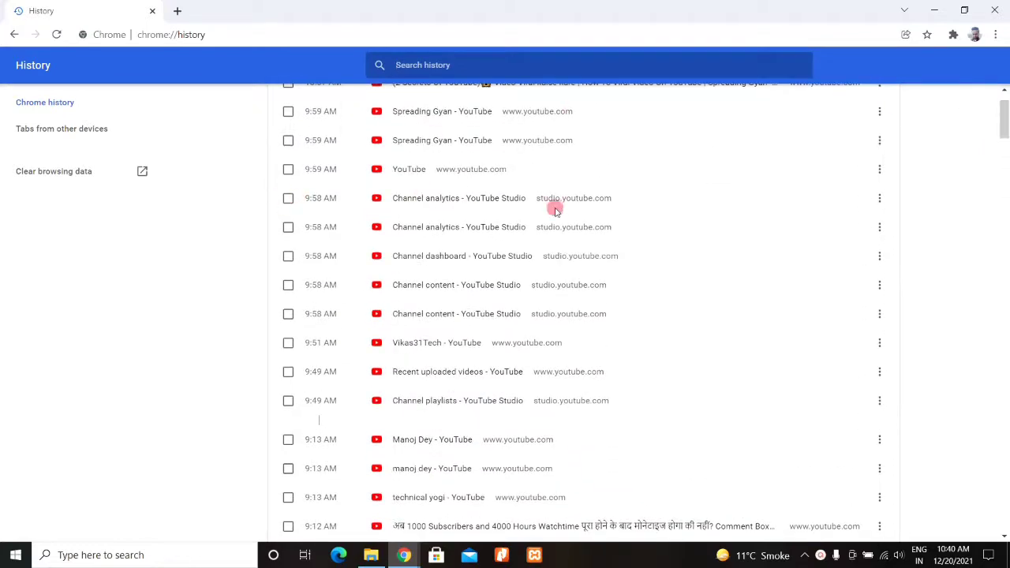
drag(1002, 124, 1001, 113)
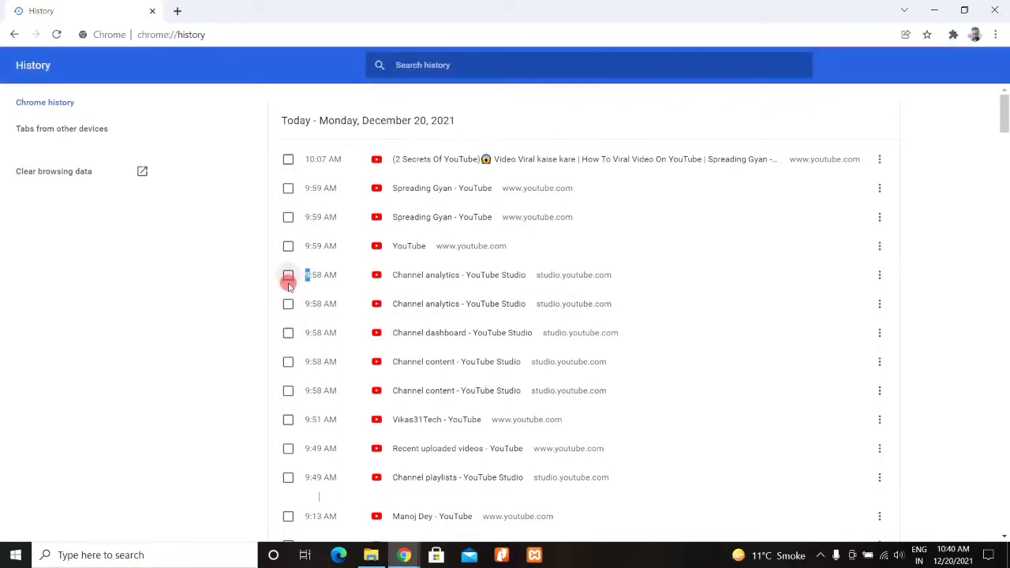
Delete the two Channel analytics entries and the Channel dashboard entry at 9:58 AM from today's history, confirming the removal
click(288, 276)
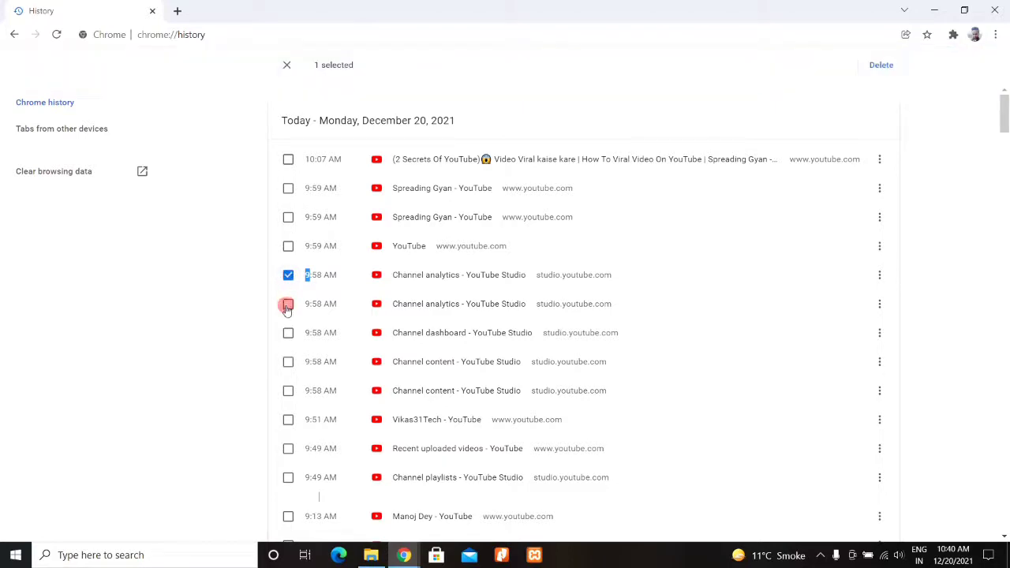
click(288, 303)
click(288, 333)
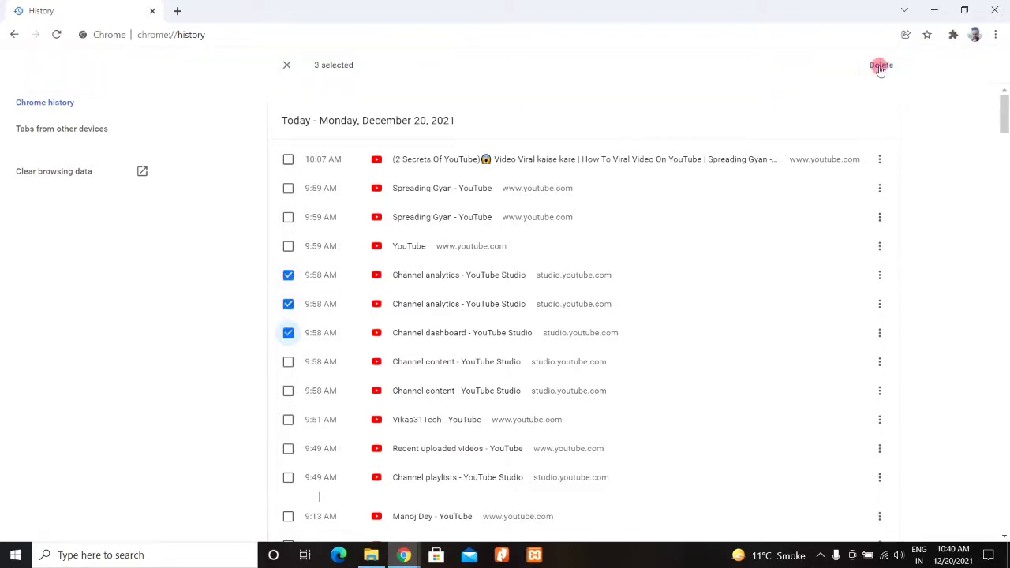
click(880, 67)
click(633, 324)
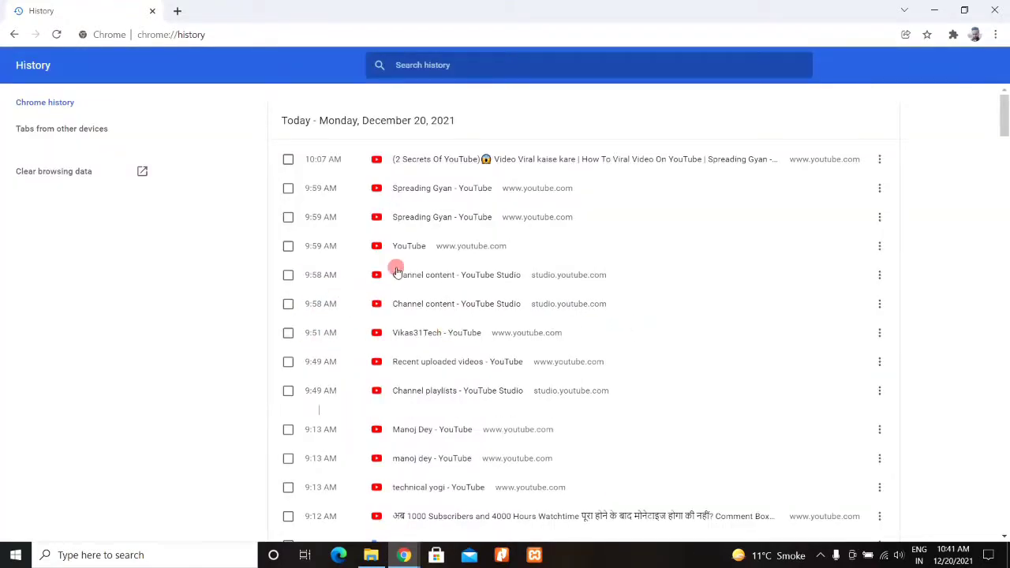
Open the clear browsing data options from the history page and select the All time range in the Basic options
click(77, 173)
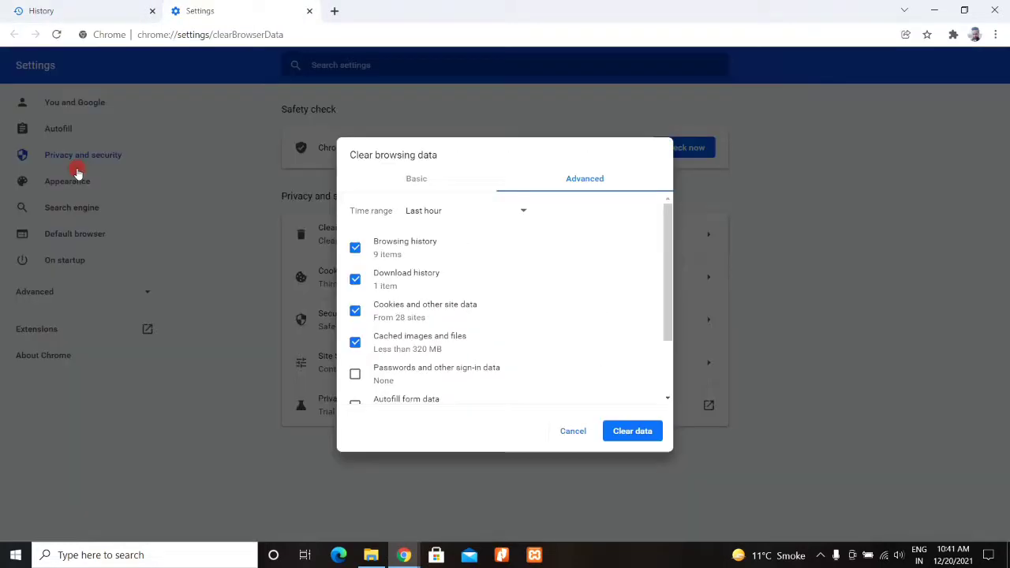
click(419, 182)
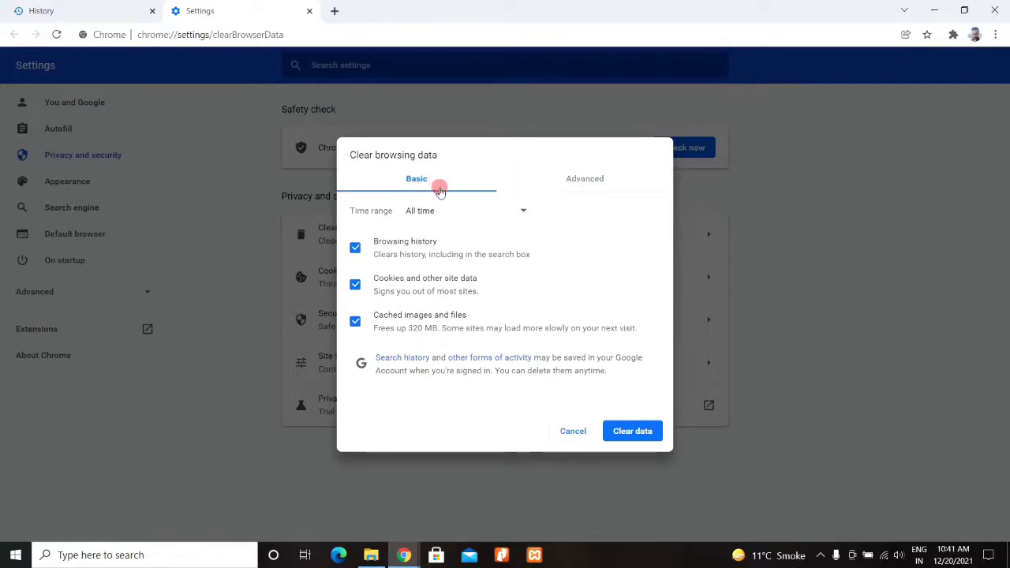
click(497, 218)
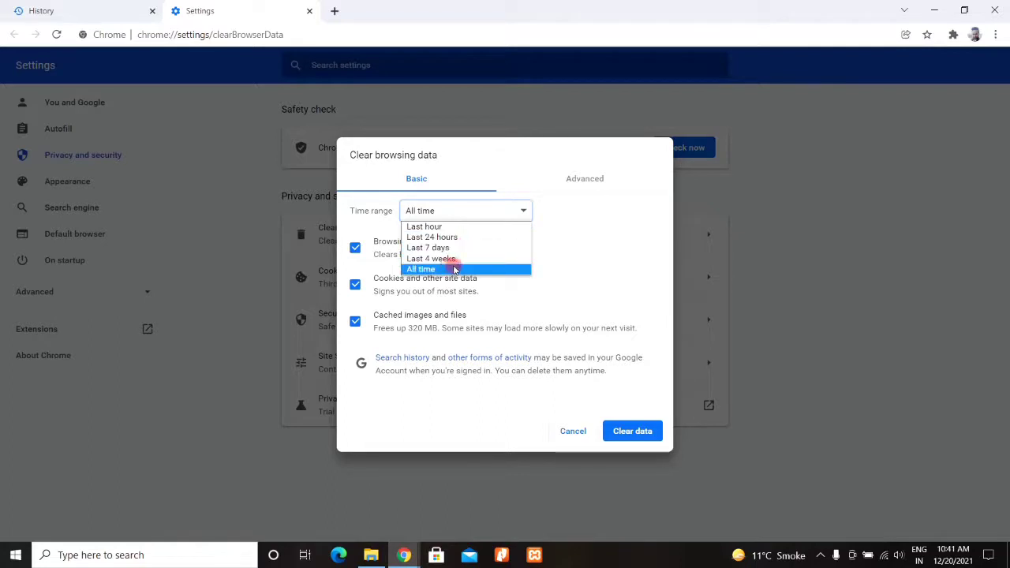
click(464, 270)
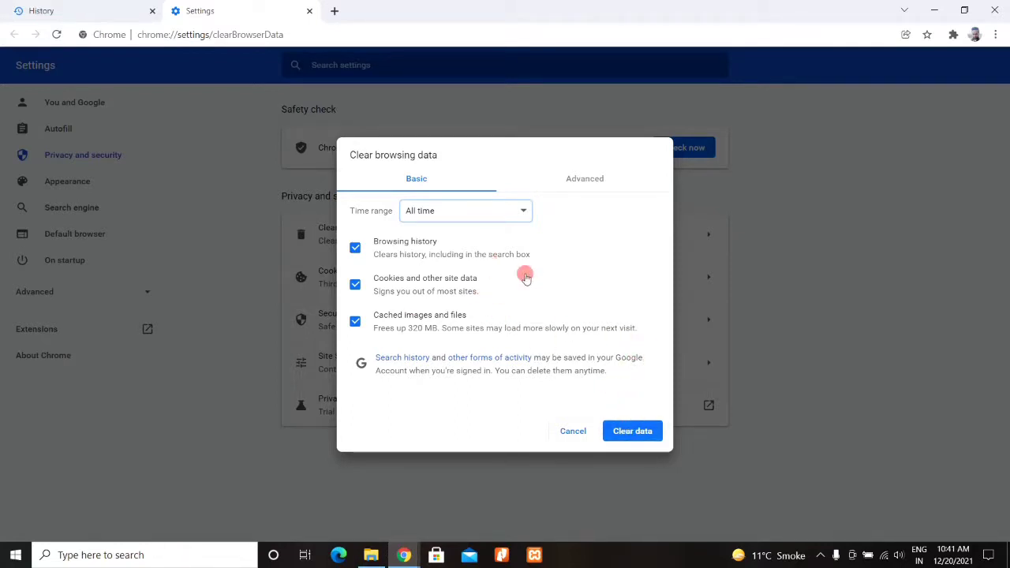
Review the Advanced time ranges and data types for clearing, then cancel without clearing and close the settings page
click(576, 180)
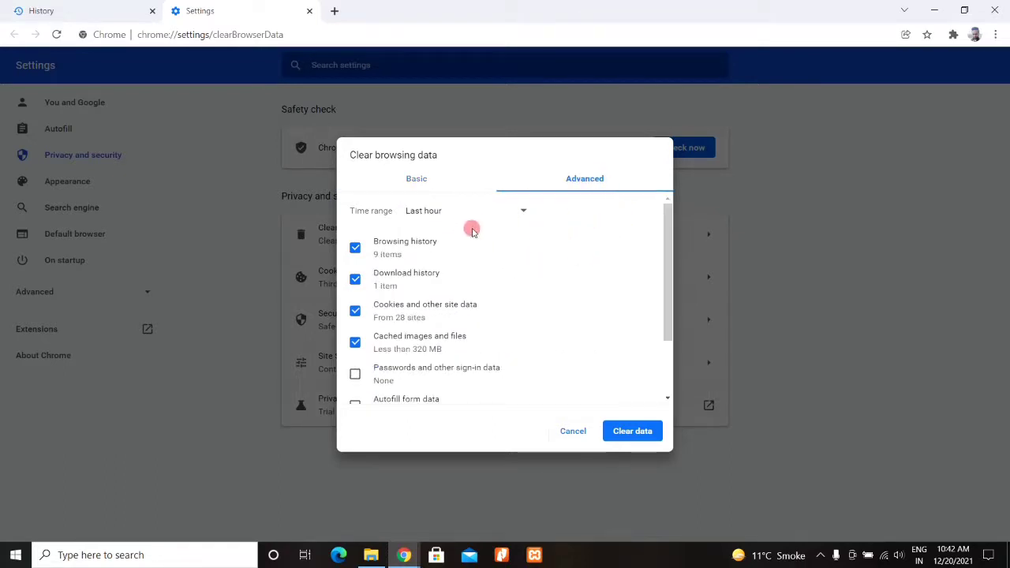
click(500, 220)
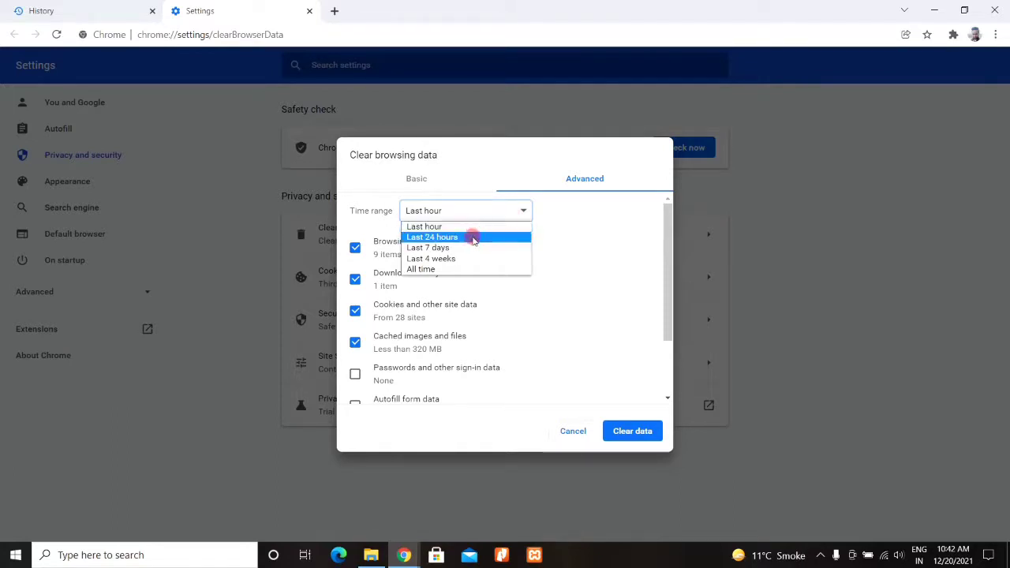
click(553, 217)
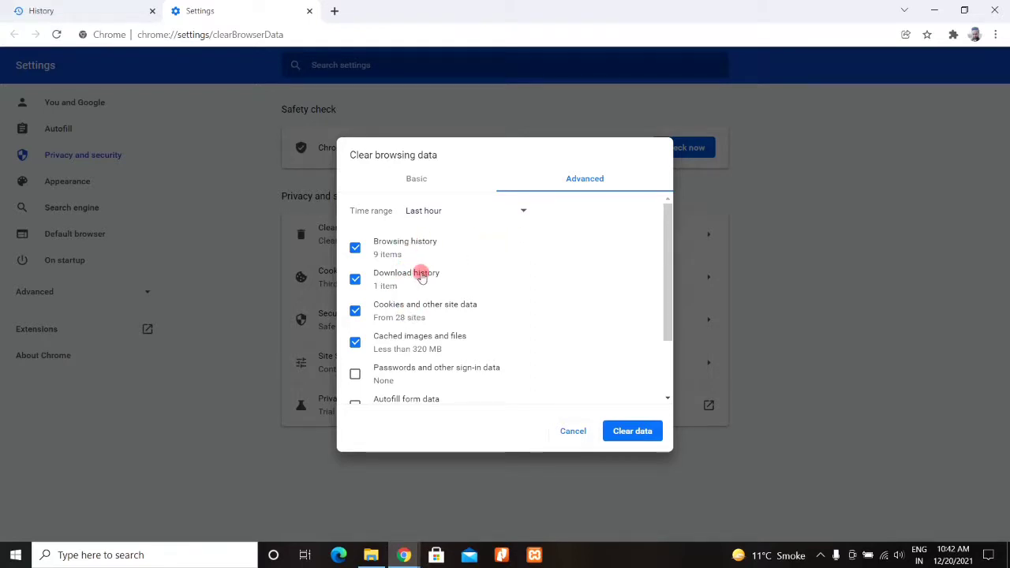
drag(668, 248, 663, 290)
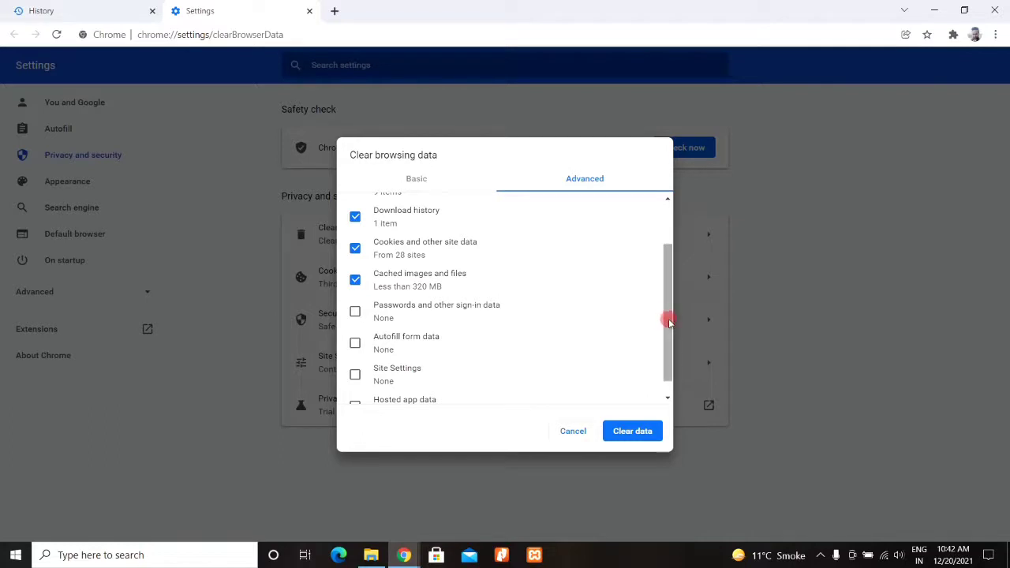
drag(669, 322, 668, 342)
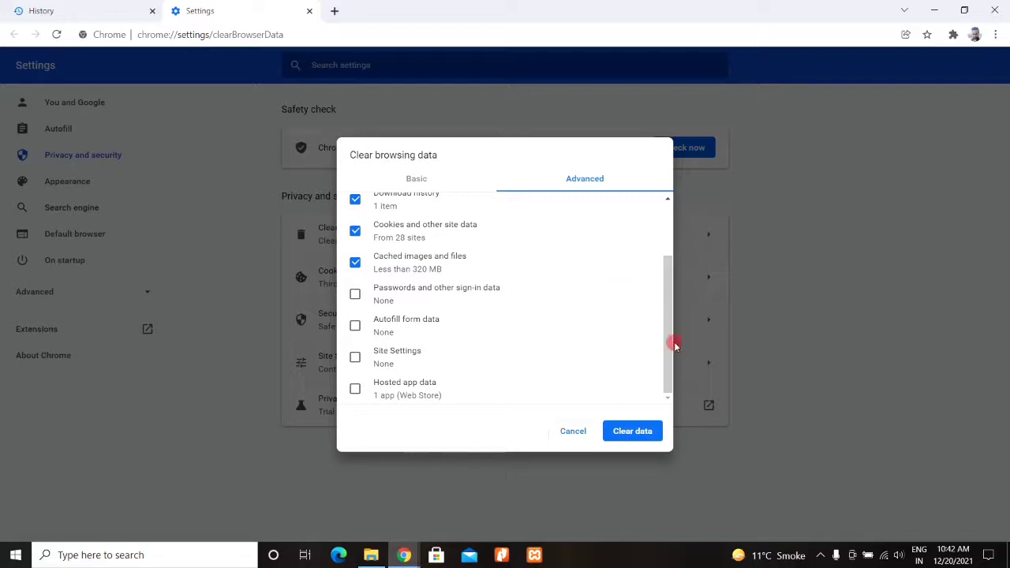
click(570, 431)
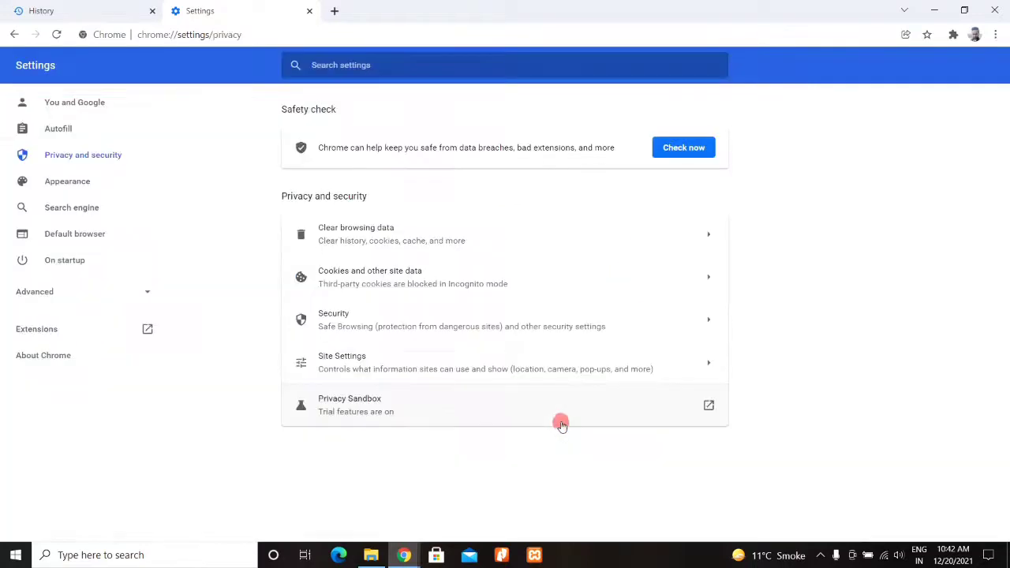
click(310, 11)
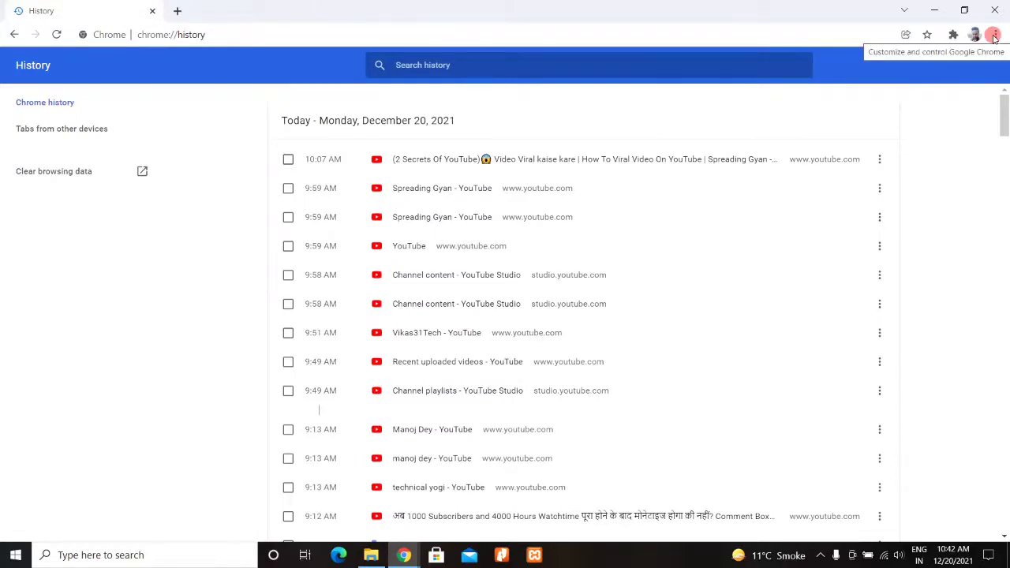
Open the clear browsing data dialog from the browser's privacy and security settings
click(995, 35)
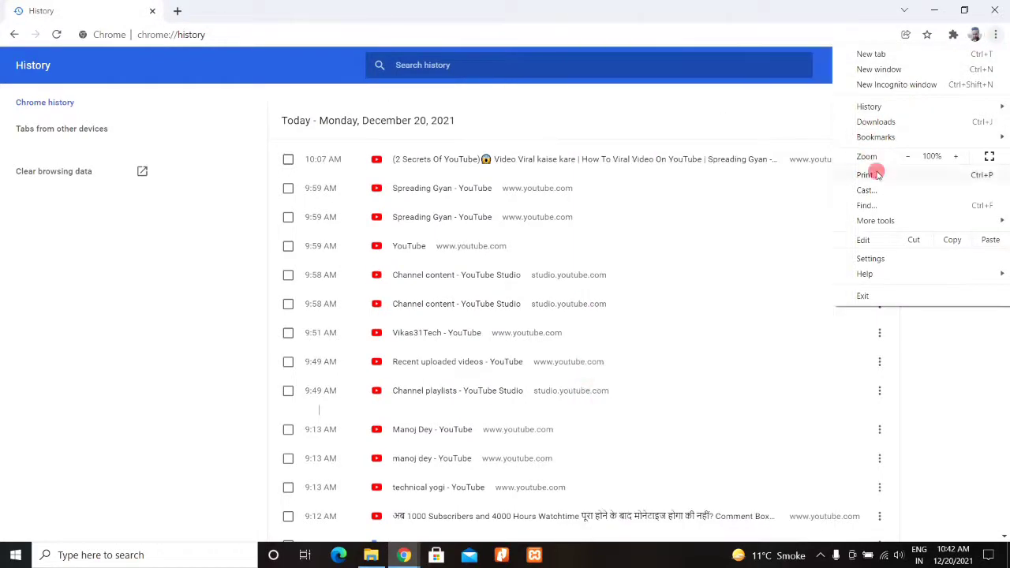
click(872, 259)
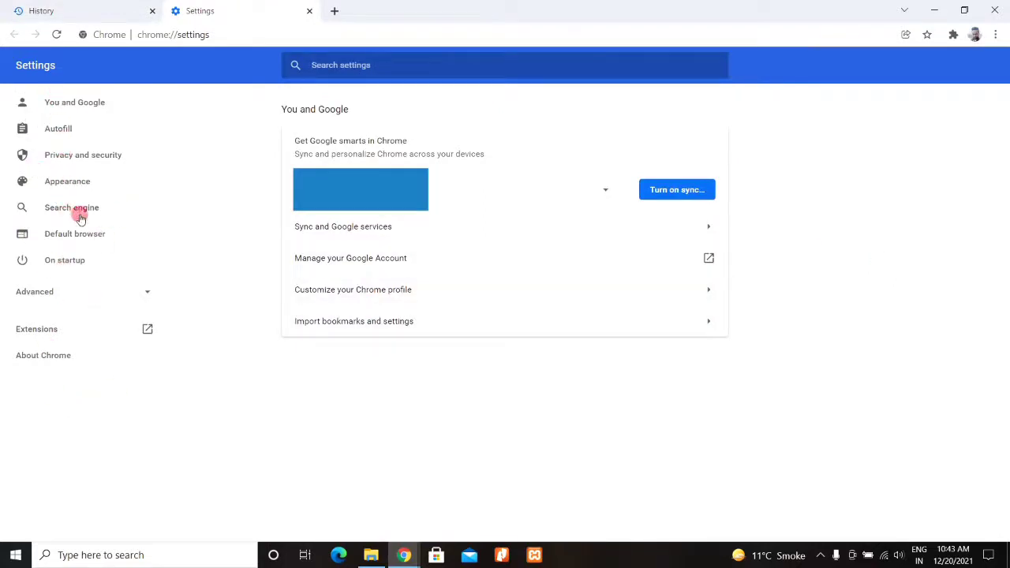
click(70, 156)
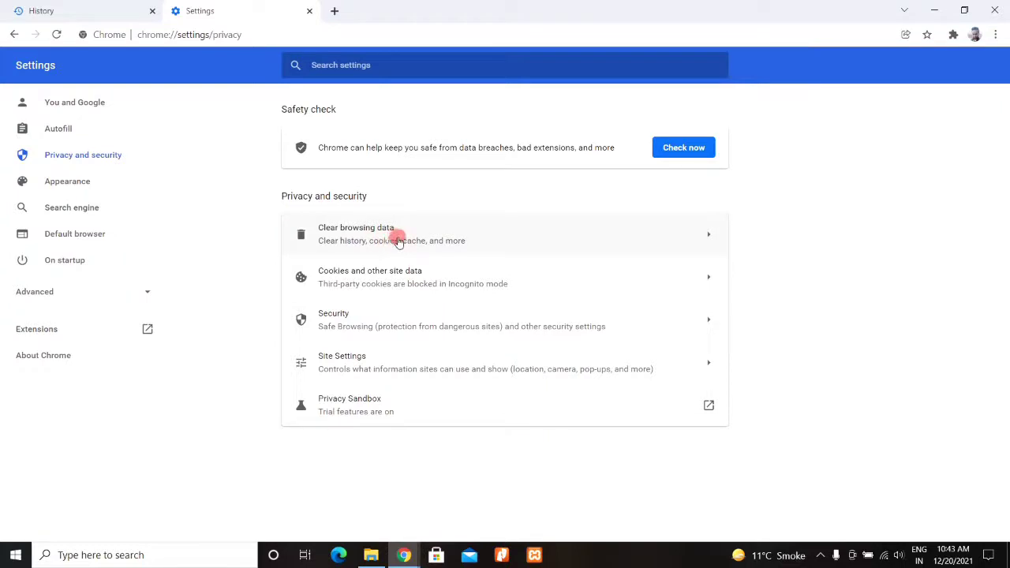
click(378, 240)
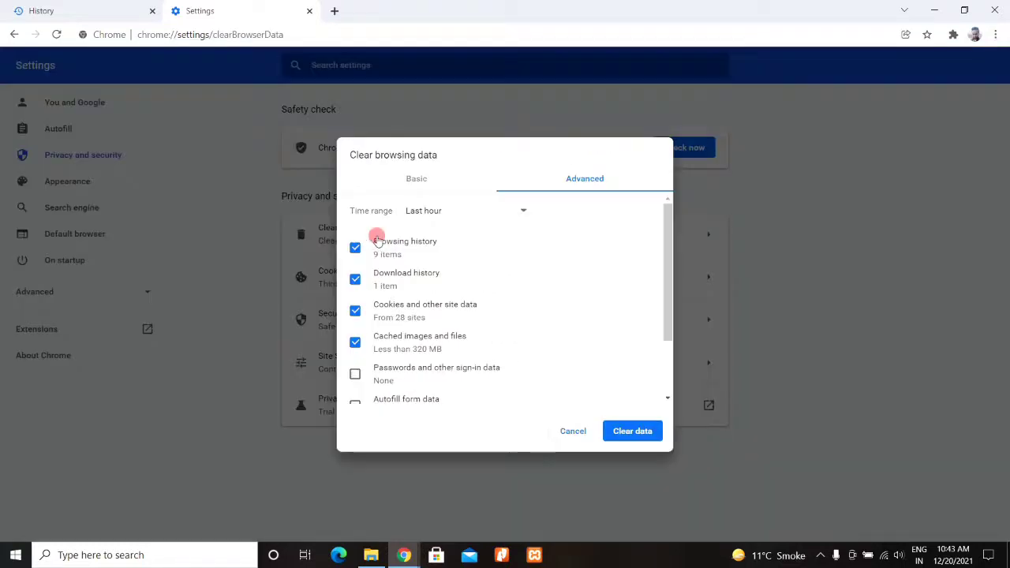
Compare the Basic and Advanced clearing options and check the available Basic time ranges, keeping All time
click(450, 187)
click(563, 181)
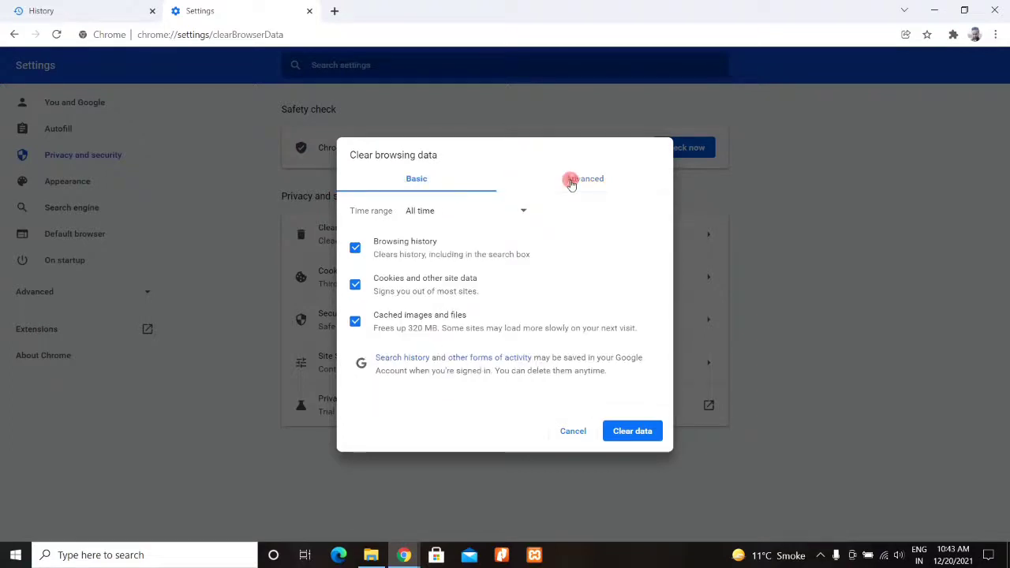
click(445, 187)
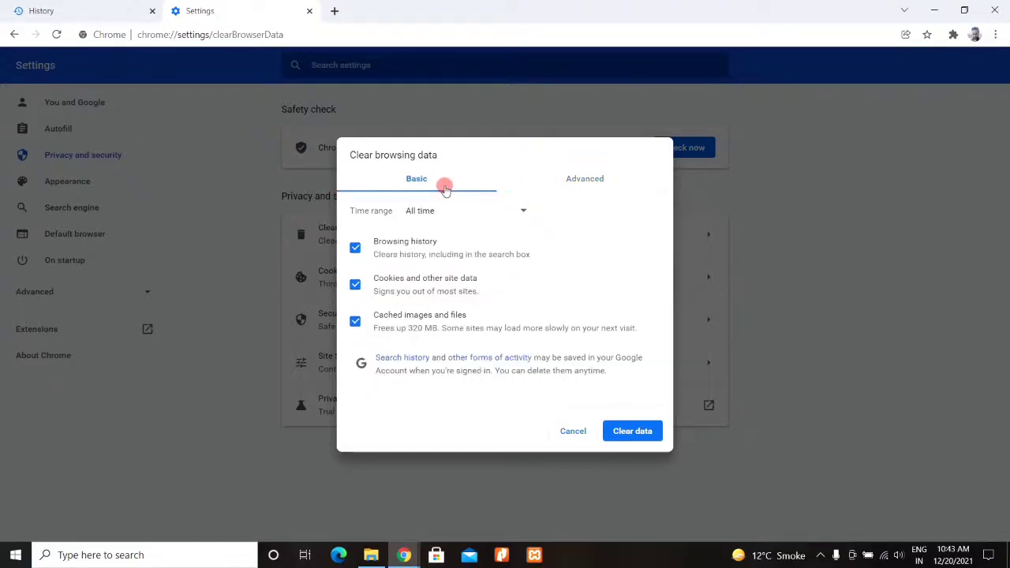
key(Right)
click(444, 187)
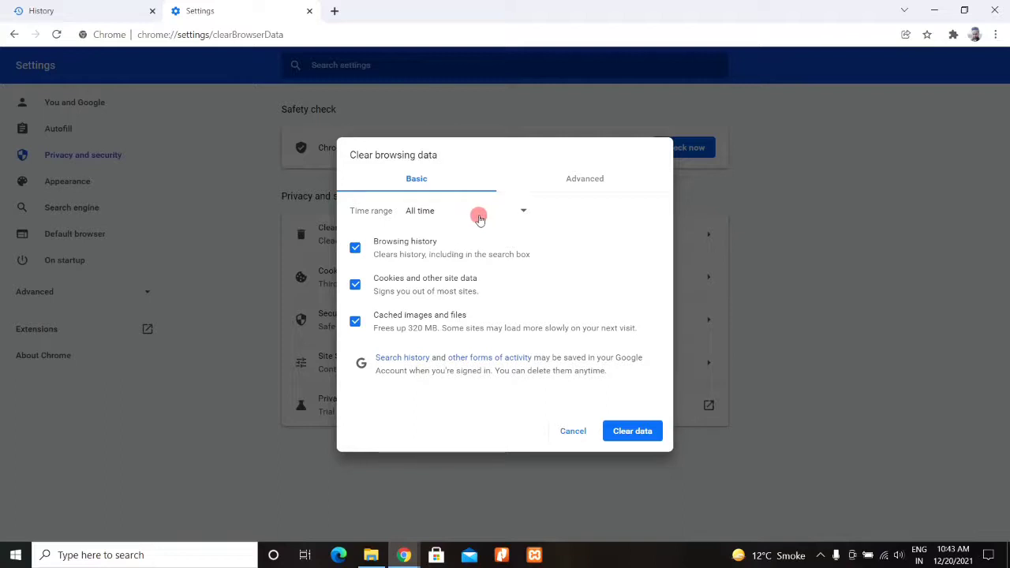
click(479, 218)
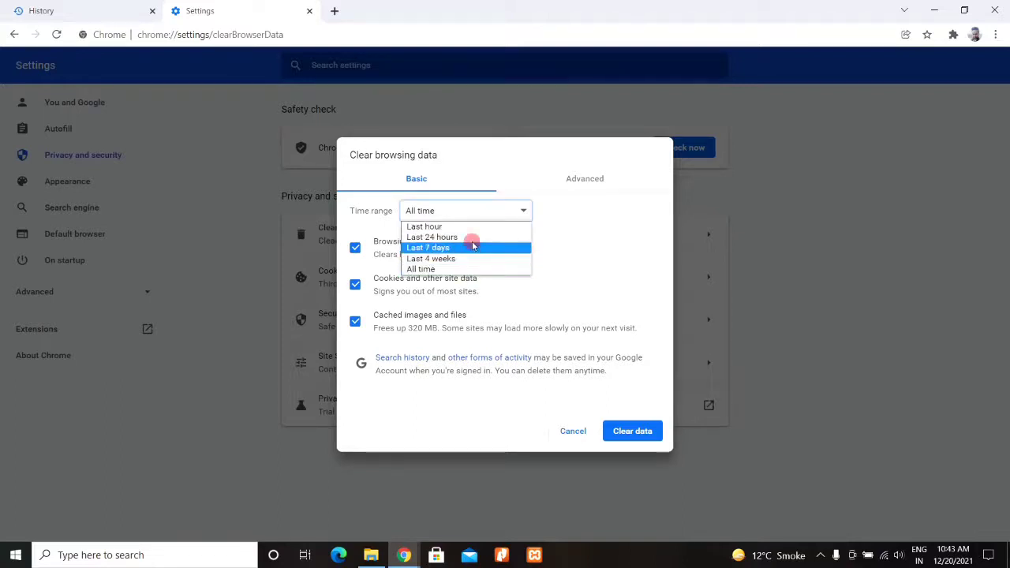
click(607, 221)
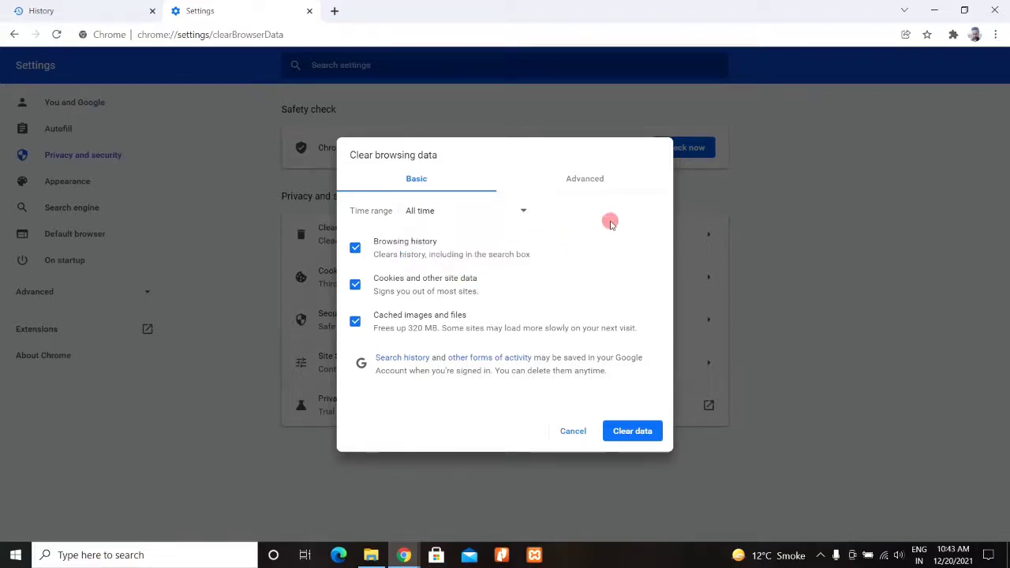
click(639, 438)
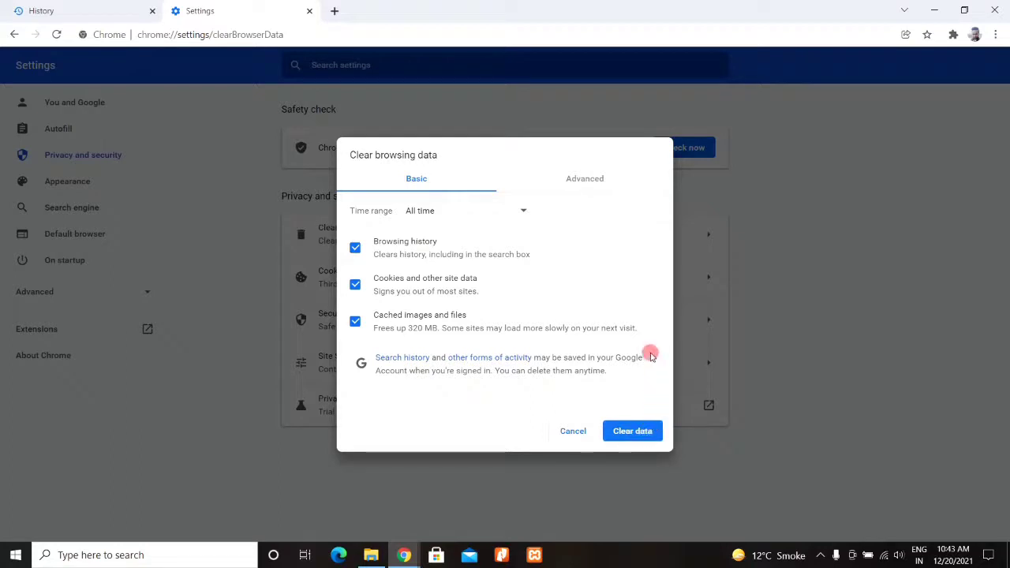